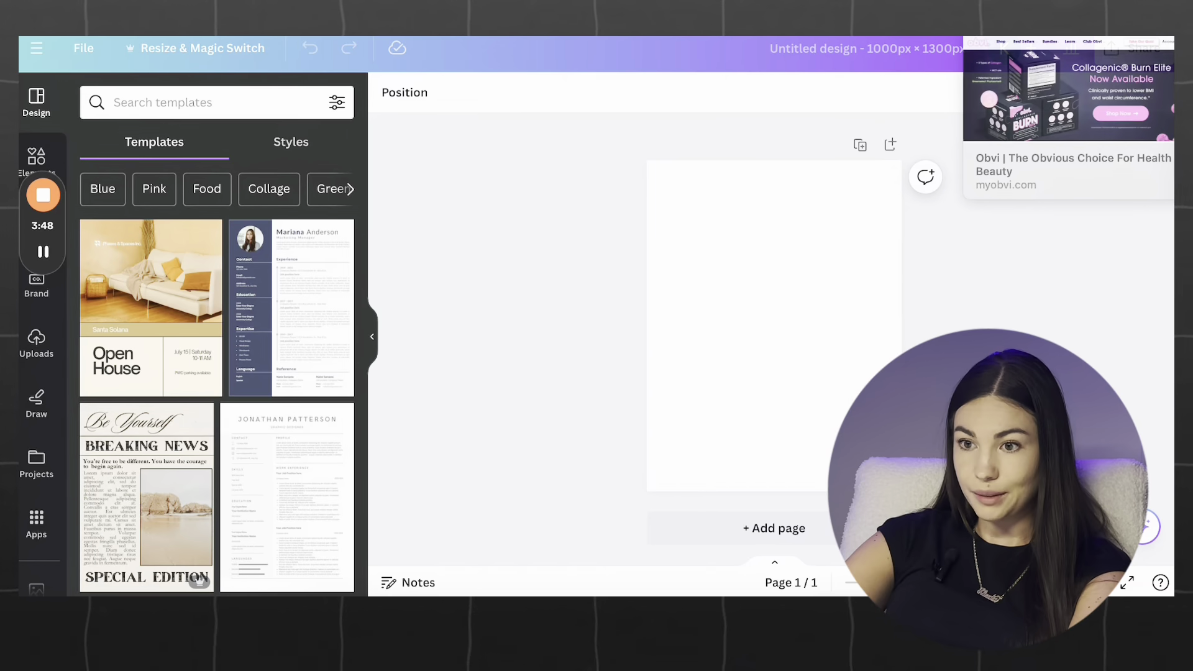
- Switch to the Obvi website and examine the homepage banner and the sections below it, and return to the design
key("ctrl+Tab")
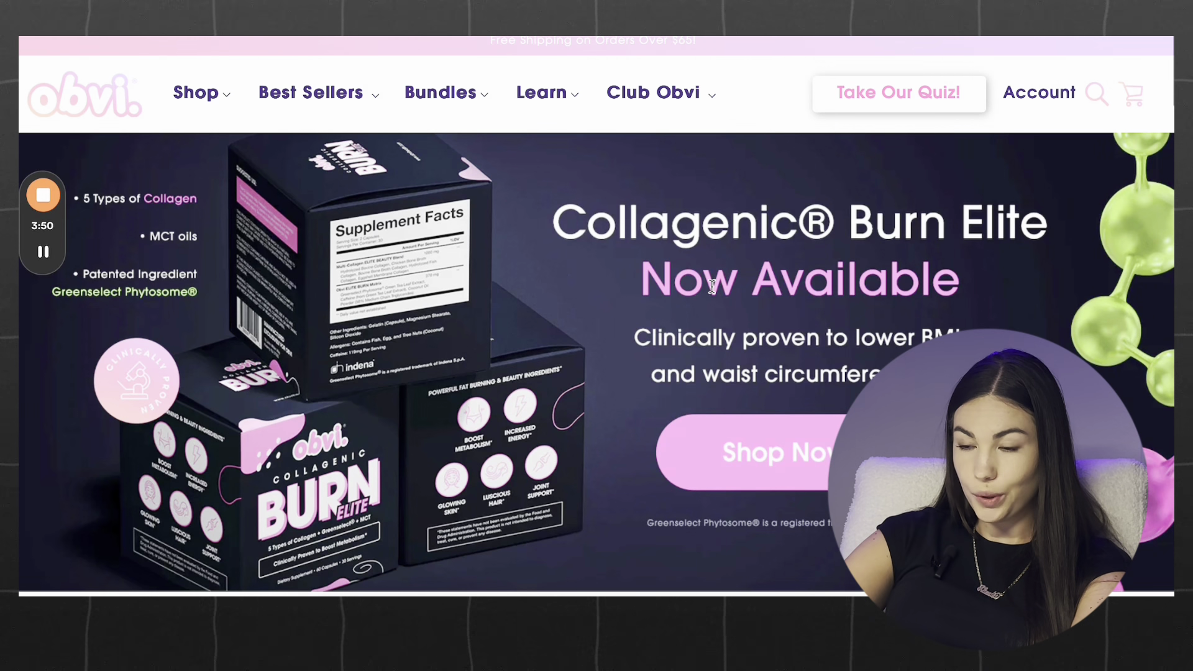
scroll(712, 286, "down", 7)
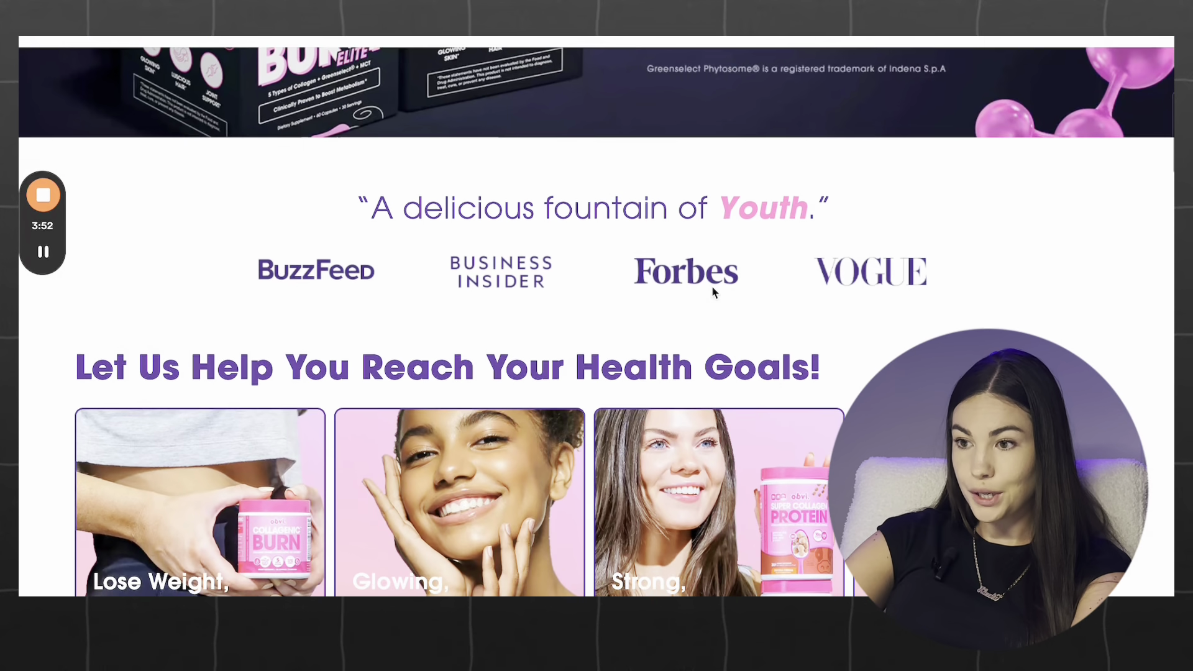
scroll(711, 286, "up", 7)
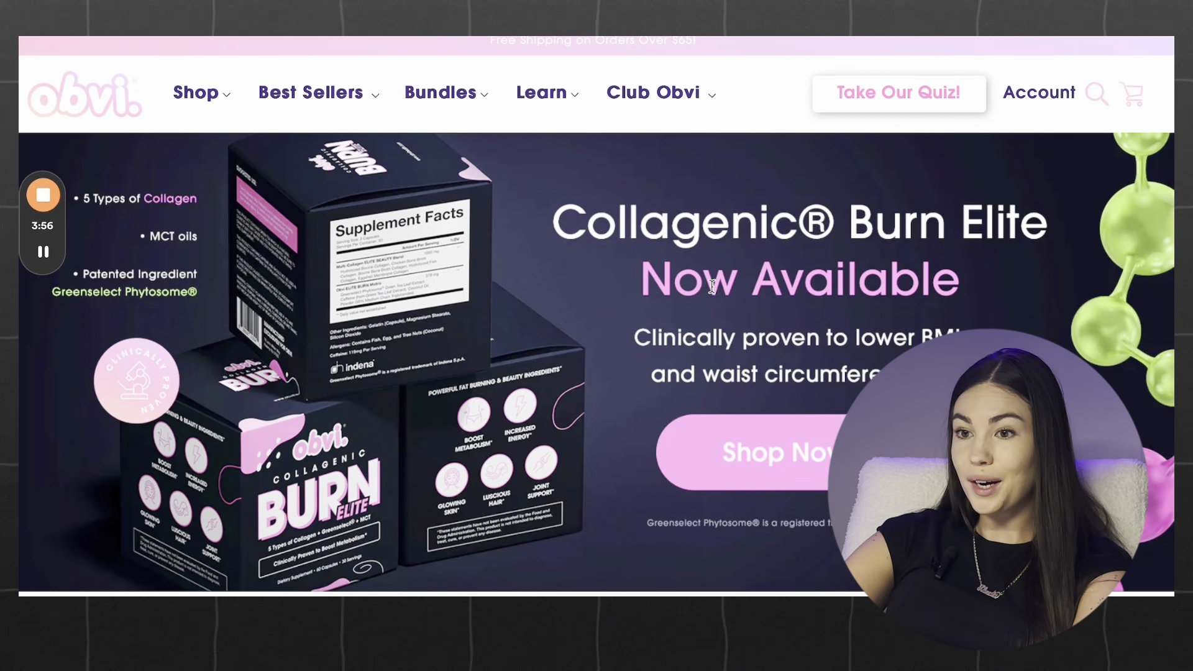
key("ctrl+Tab")
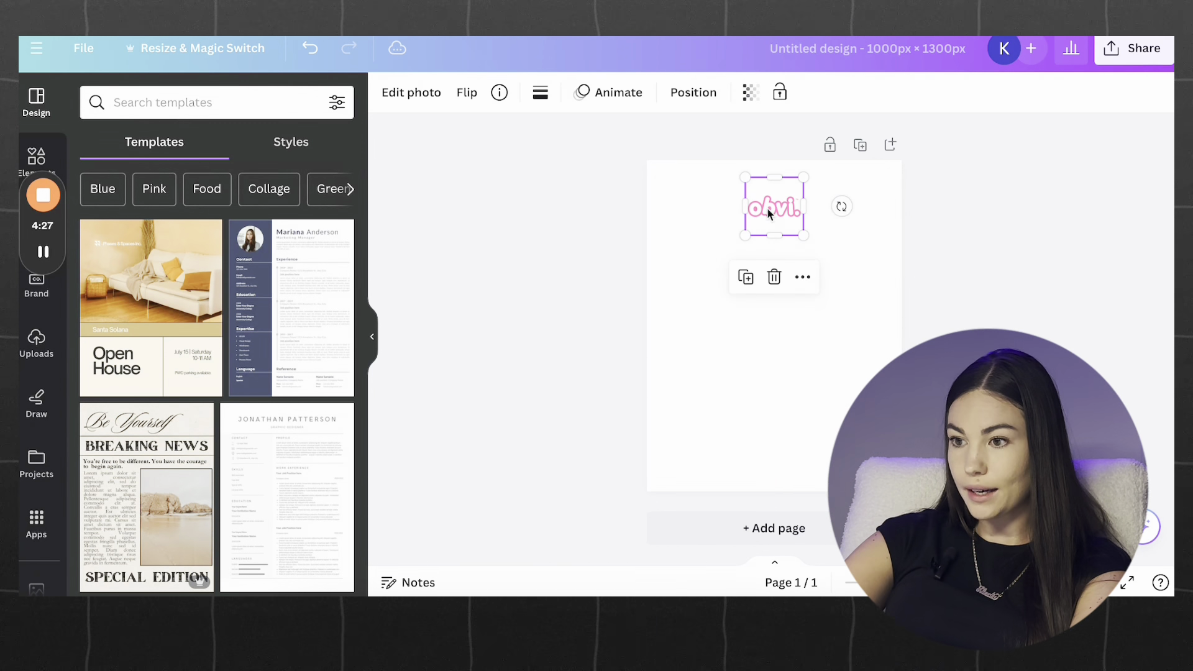
- Try the logo's medium pink from the photo colors as the page background
left_click(870, 319)
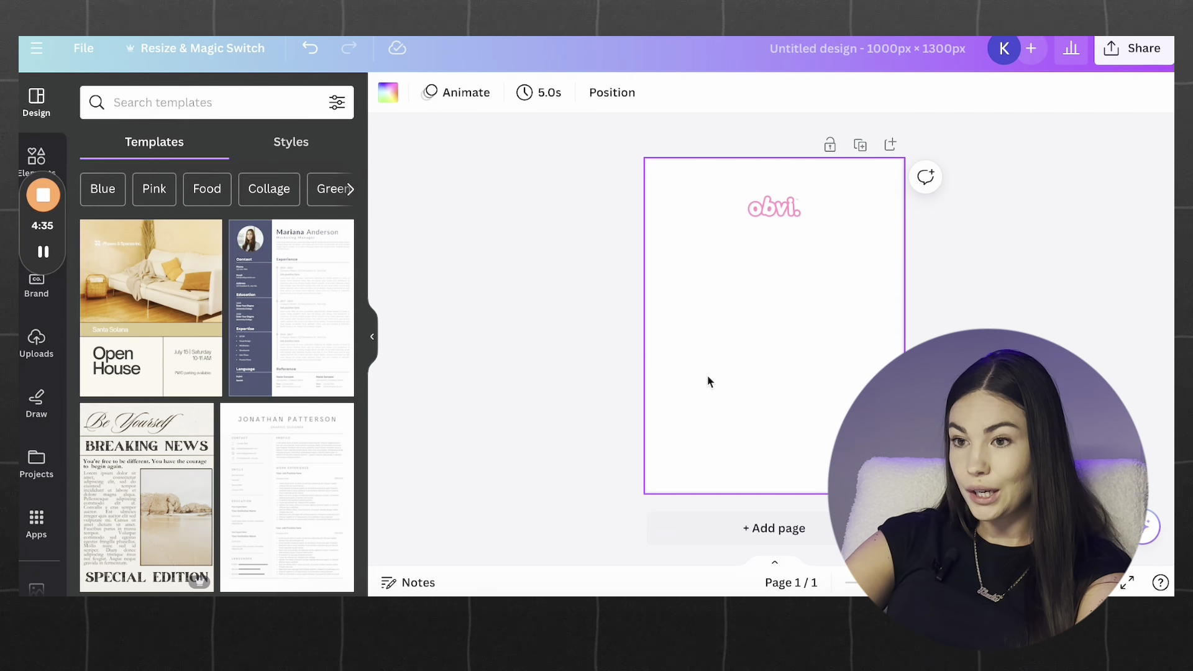
left_click(388, 93)
scroll(199, 410, "down", 2)
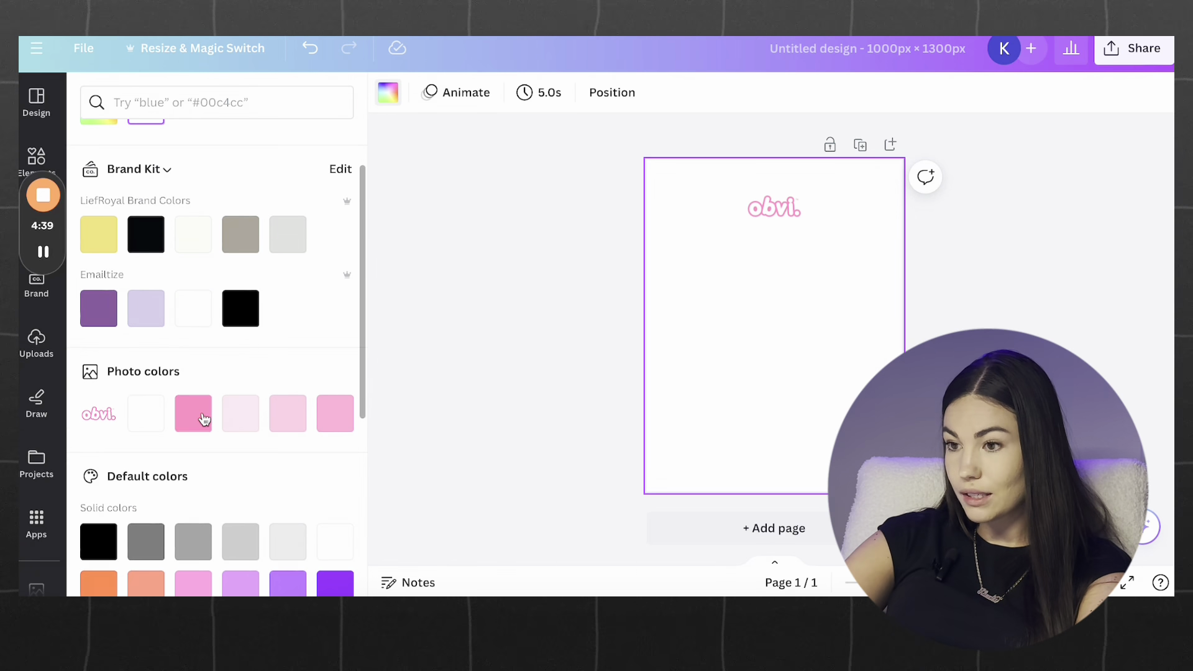
left_click(204, 418)
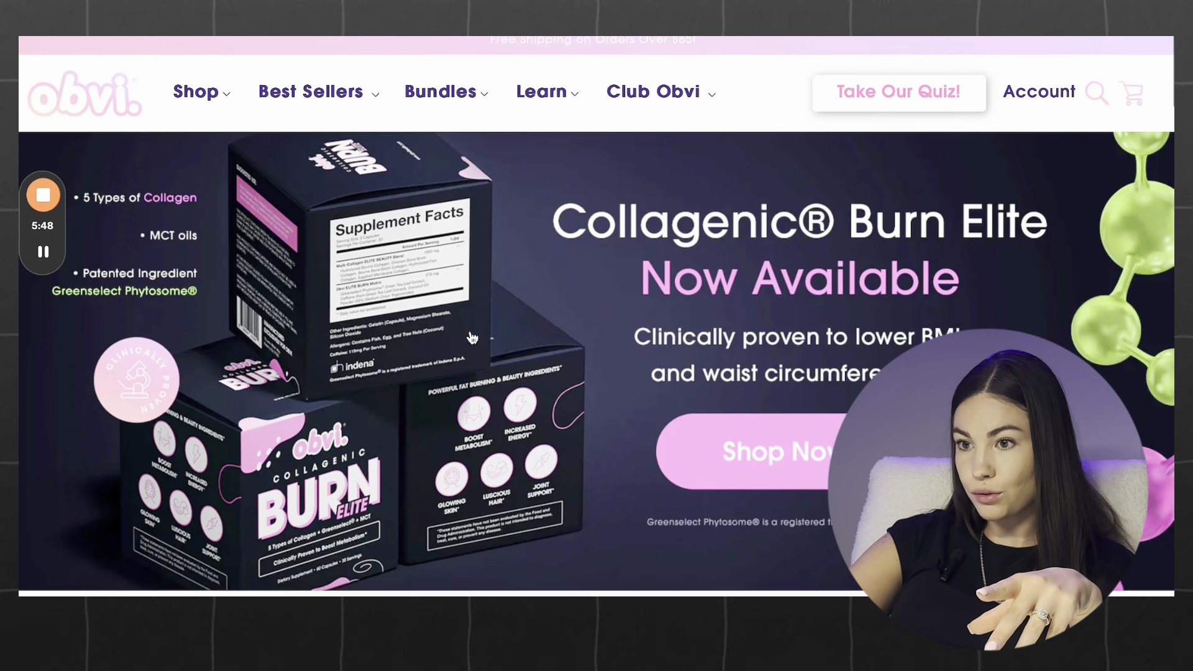
- Examine the Obvi homepage from the hero banner to the purple footer for its colors, button style, fonts and section layout
scroll(472, 337, "down", 1)
scroll(472, 338, "up", 1)
scroll(472, 337, "down", 4)
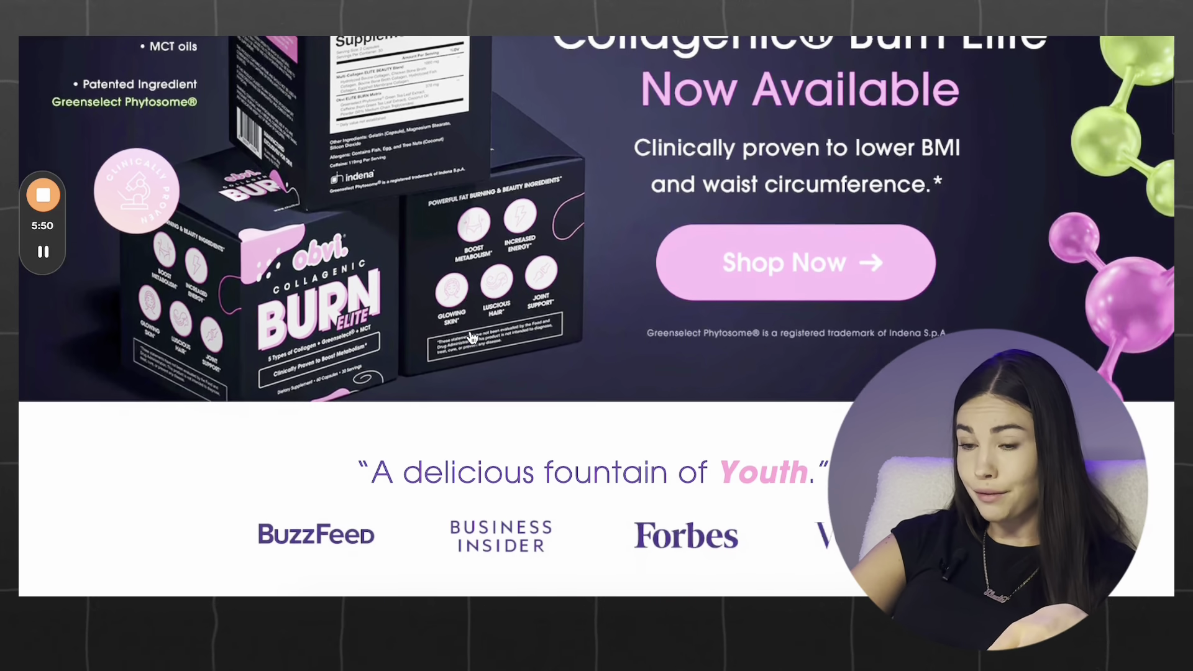
scroll(472, 338, "down", 4)
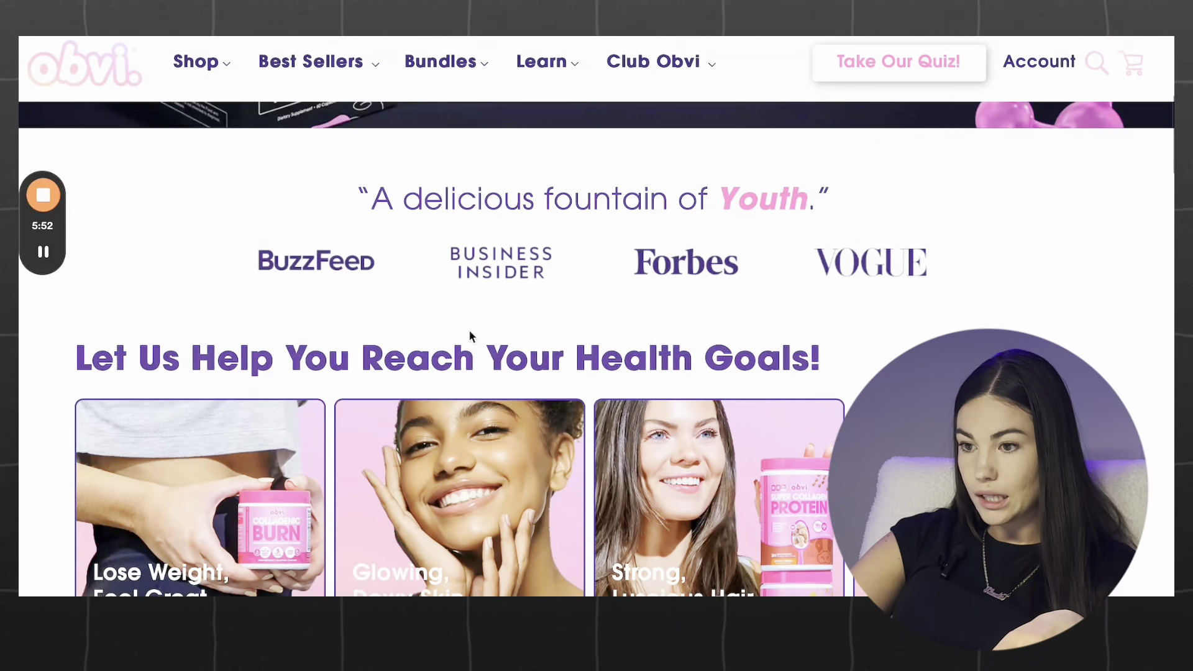
scroll(470, 331, "down", 9)
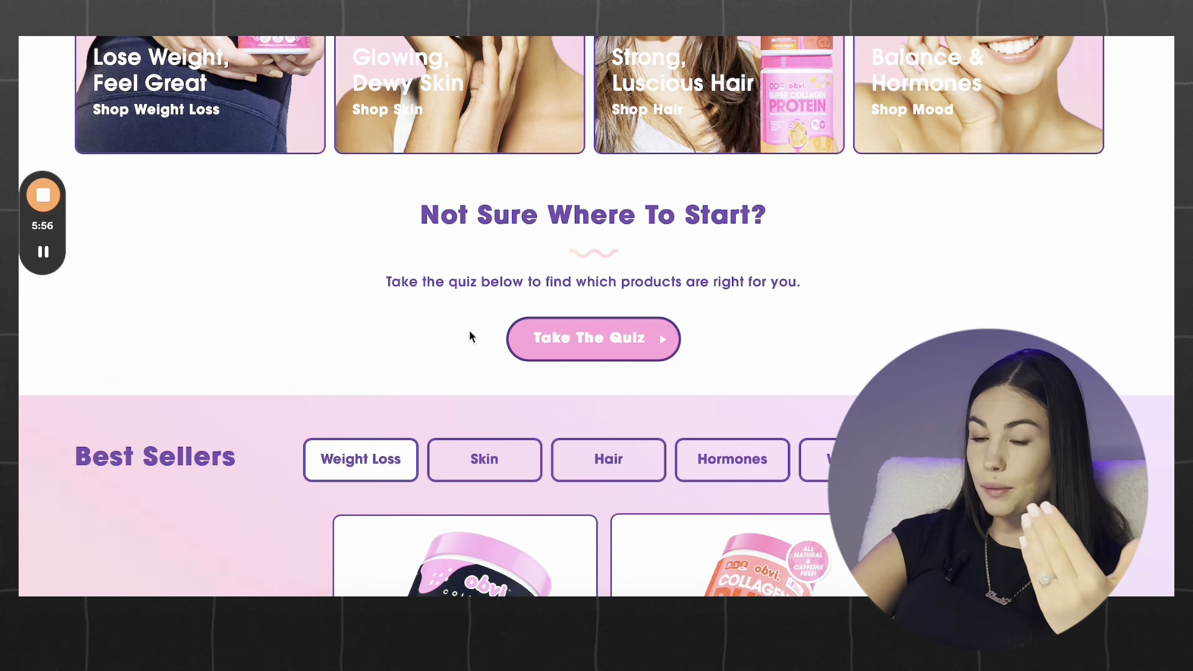
scroll(470, 331, "down", 1)
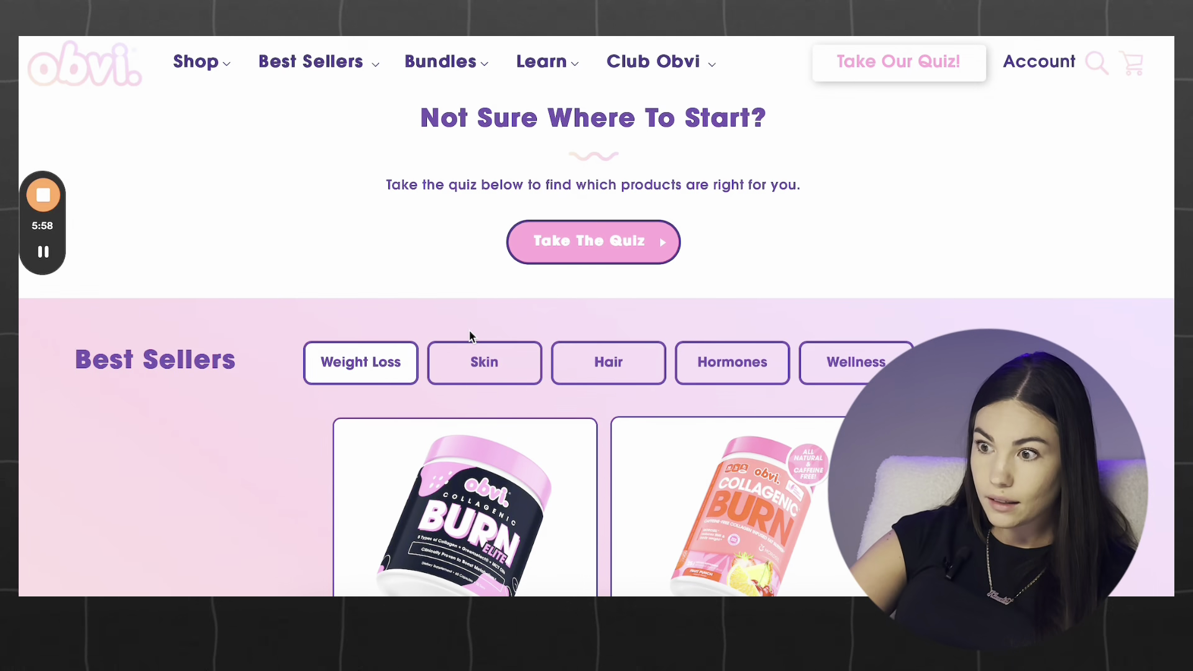
scroll(470, 336, "down", 3)
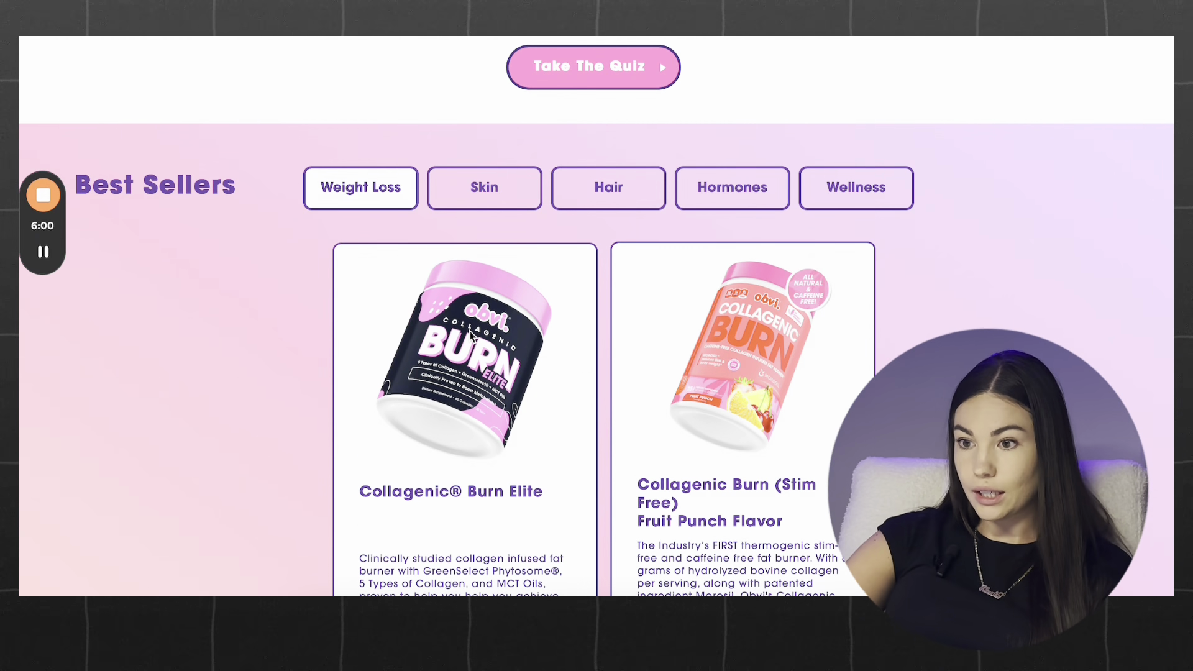
scroll(471, 336, "down", 5)
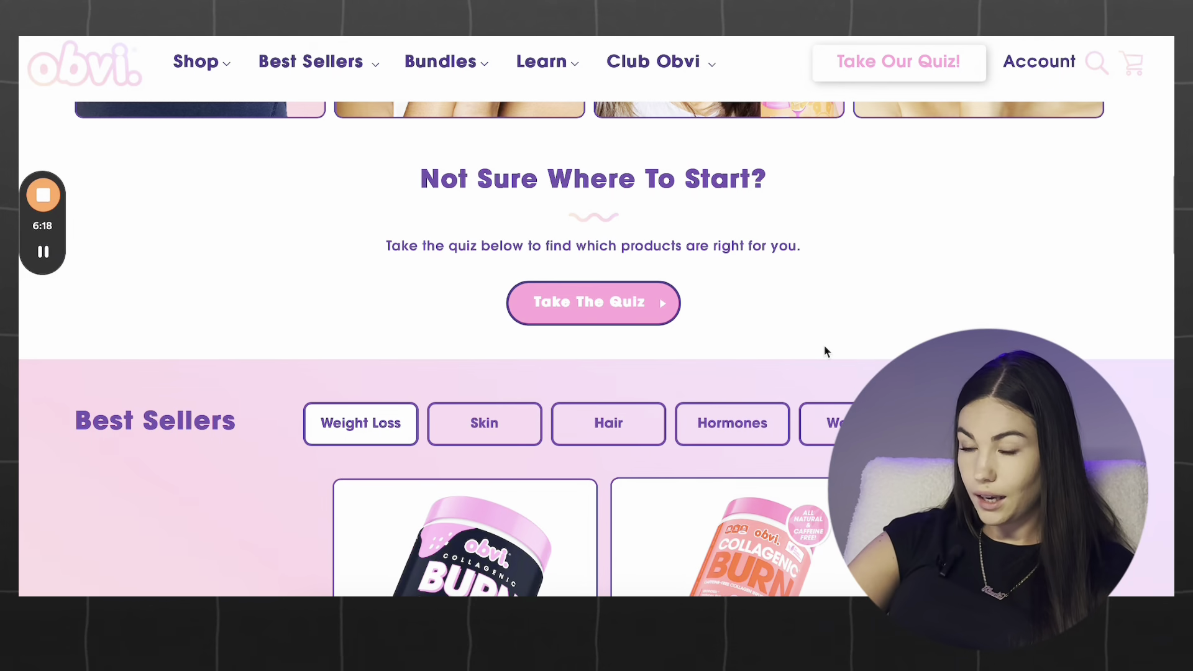
scroll(826, 352, "down", 10)
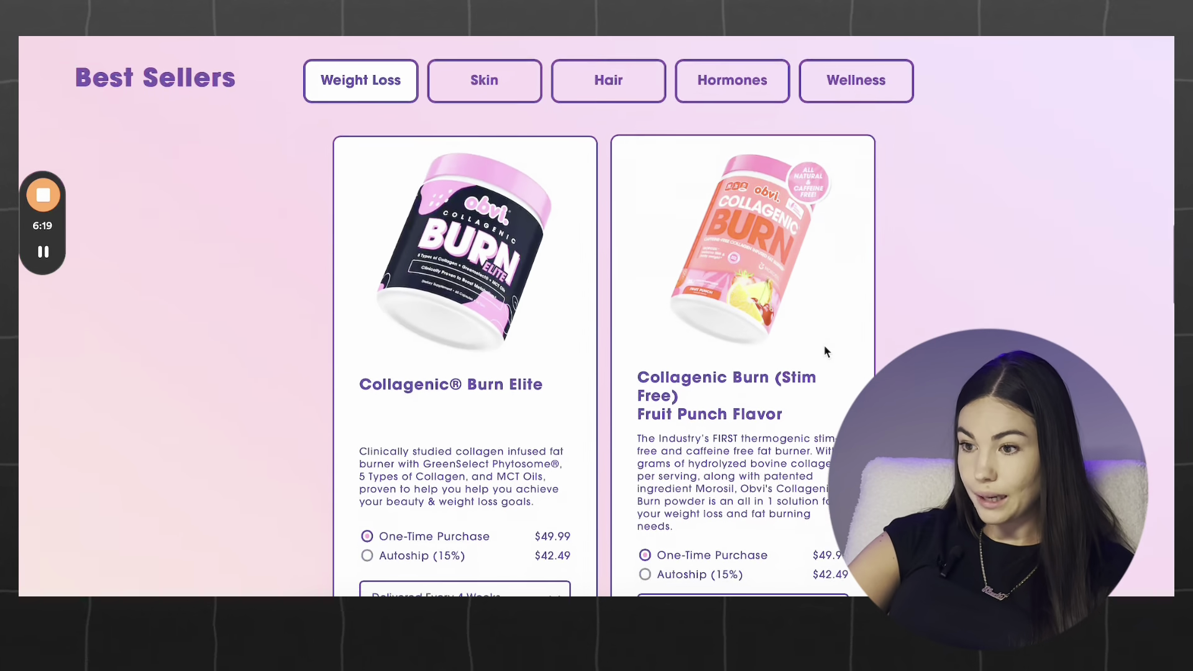
scroll(825, 351, "down", 12)
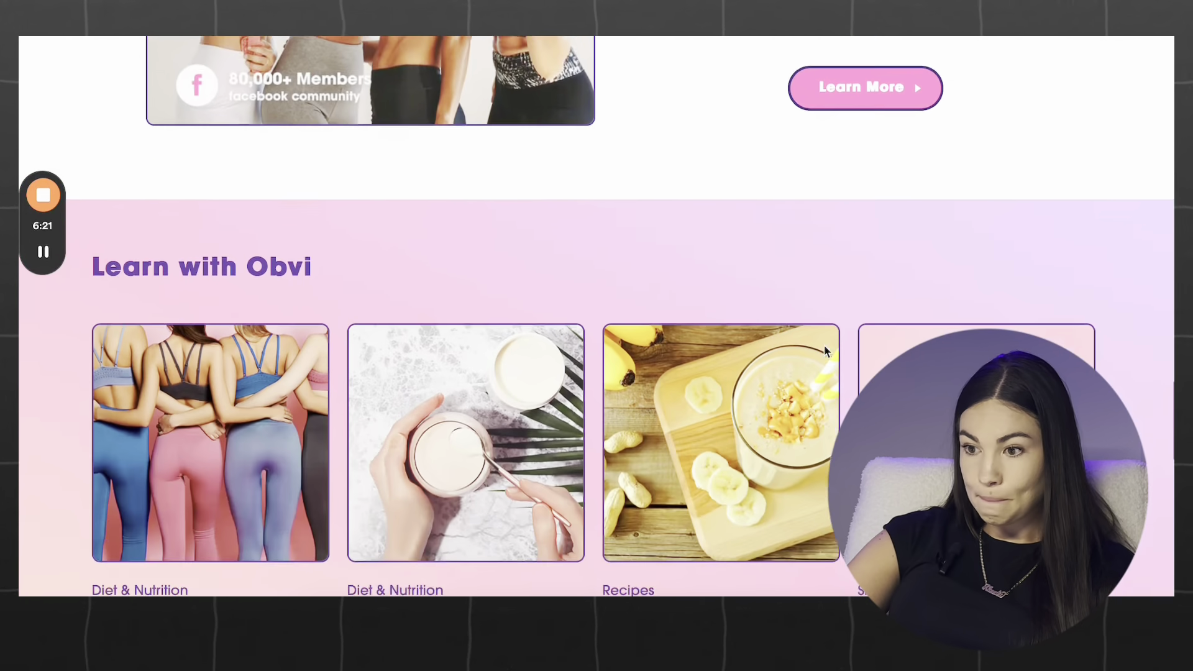
scroll(825, 351, "down", 8)
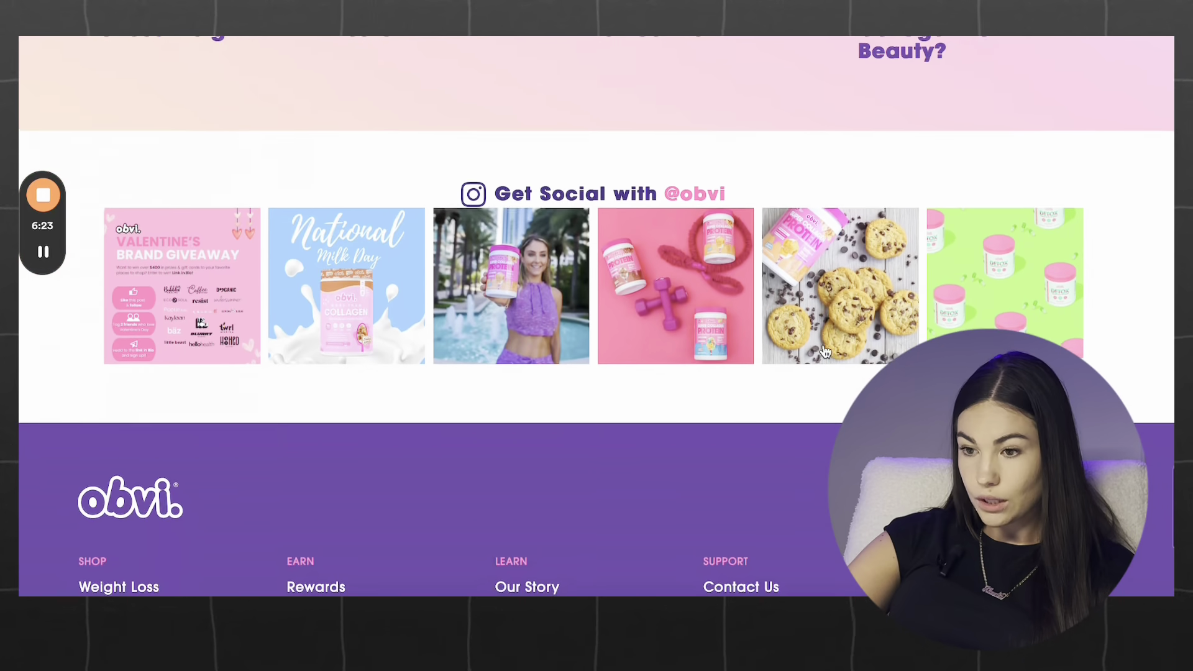
scroll(825, 352, "down", 2)
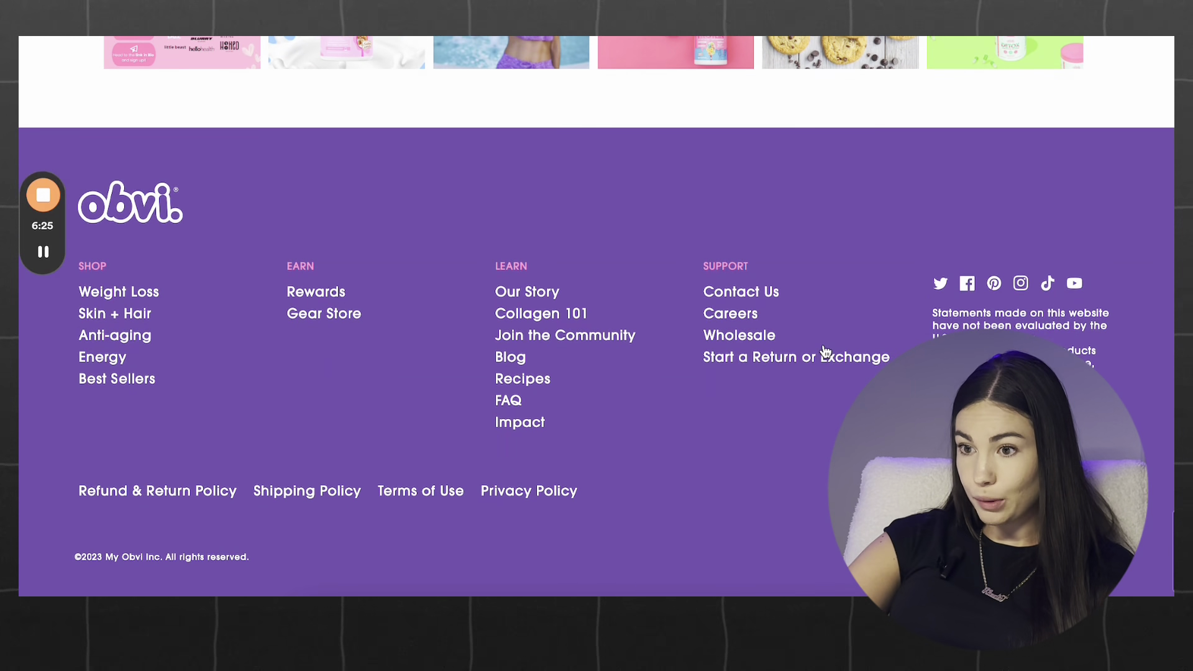
scroll(825, 351, "up", 1)
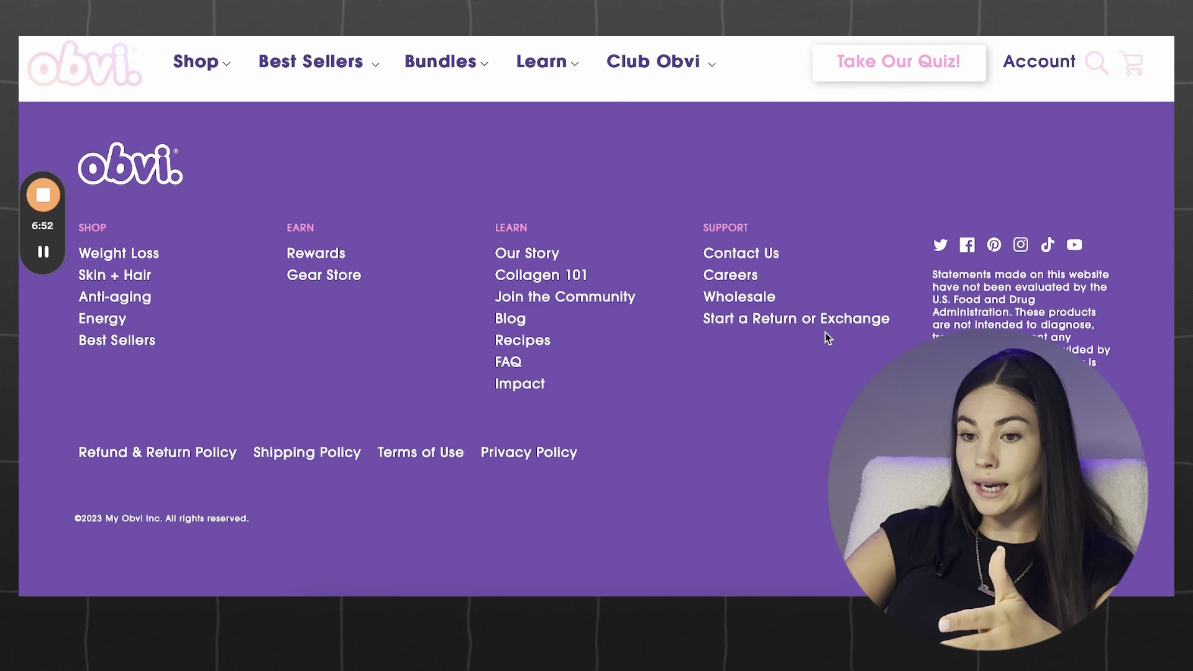
scroll(825, 333, "up", 2)
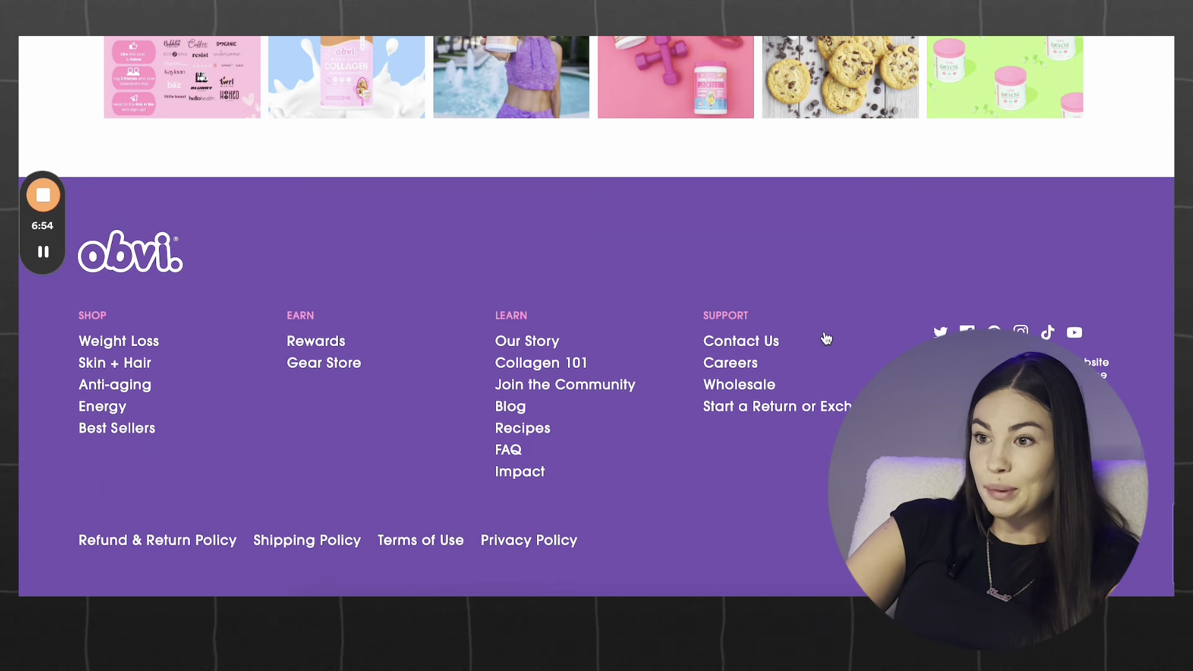
scroll(826, 337, "up", 2)
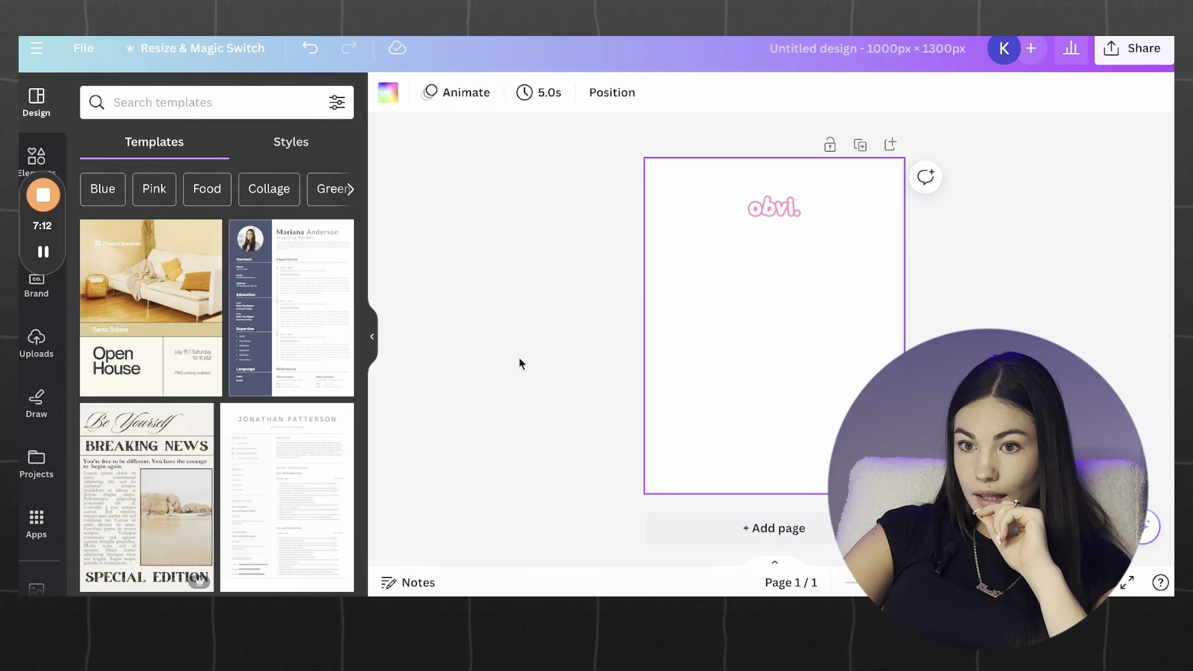
- Add a rounded rectangle shape and shape it into a wide, short button centered below the obvi logo
left_click(519, 358)
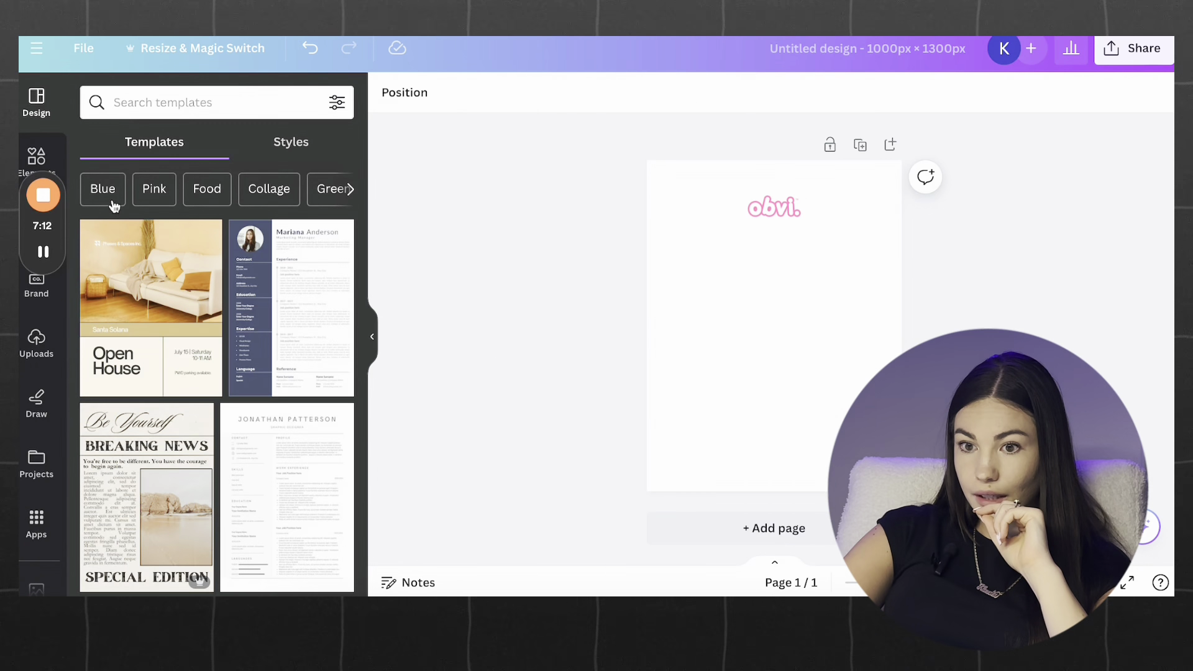
mouse_move(47, 261)
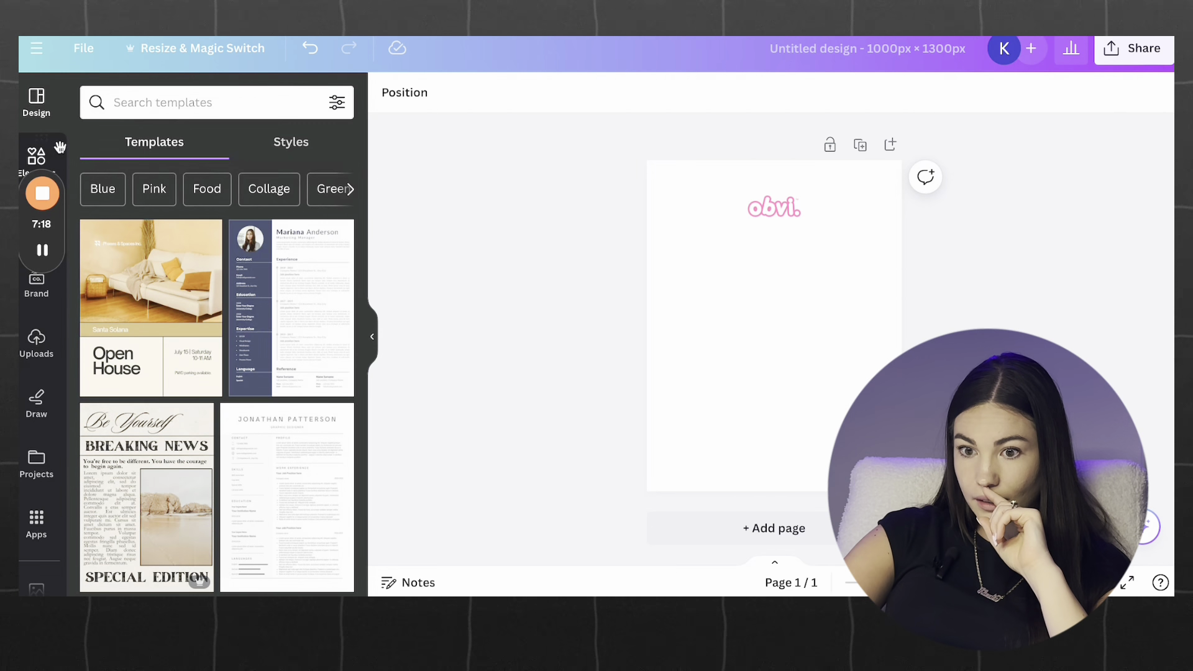
left_click_drag(53, 164, 64, 311)
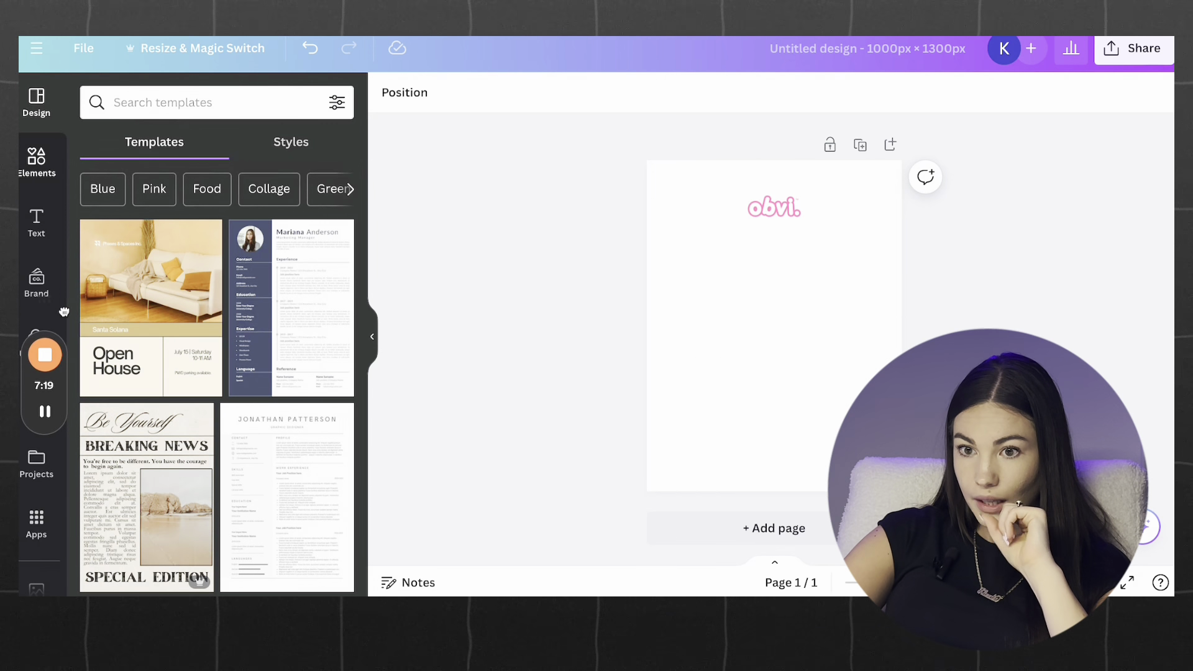
left_click(39, 164)
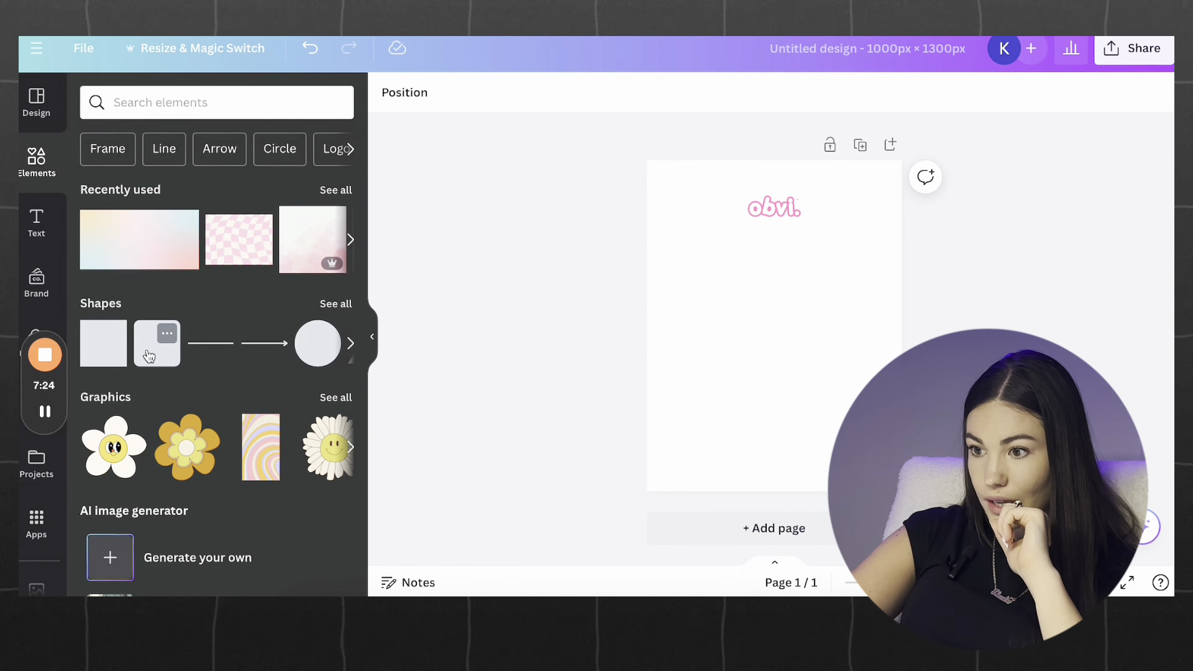
left_click(157, 343)
left_click_drag(815, 362, 825, 313)
- Fill the button shape with the medium pink from the logo's photo colors
left_click(471, 93)
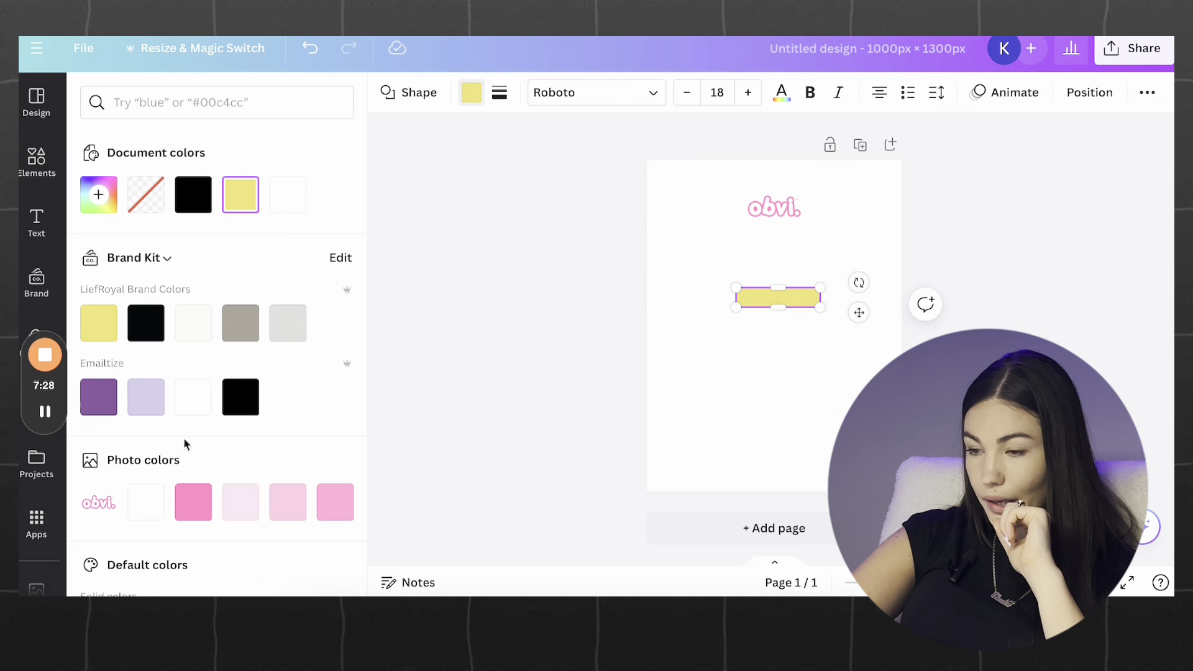
left_click(198, 510)
left_click(716, 389)
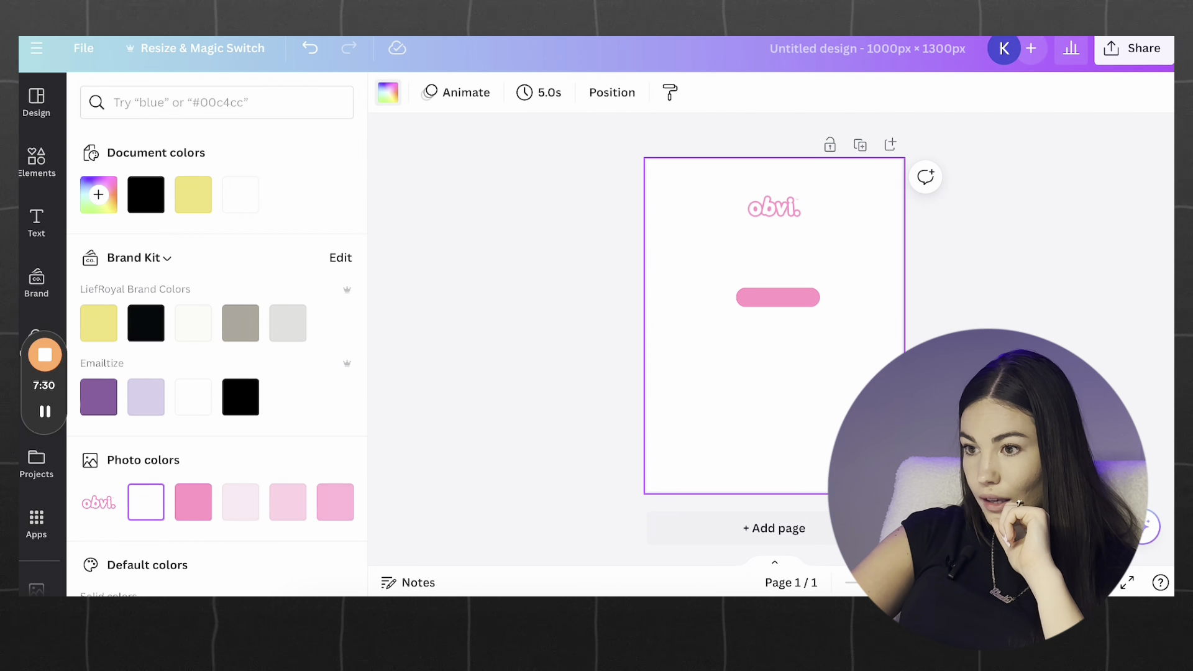
- Add the text "SHOP NOW" inside the pink button shape
scroll(820, 259, "up", 3)
scroll(820, 259, "up", 1)
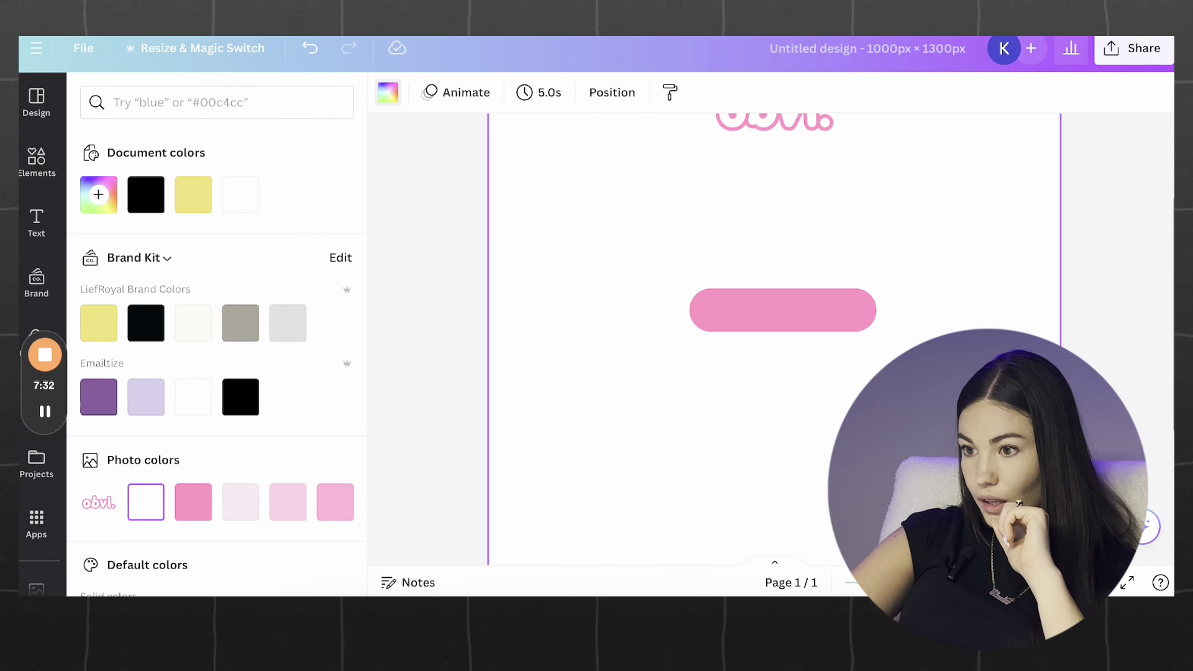
scroll(789, 325, "down", 2)
left_click(789, 325)
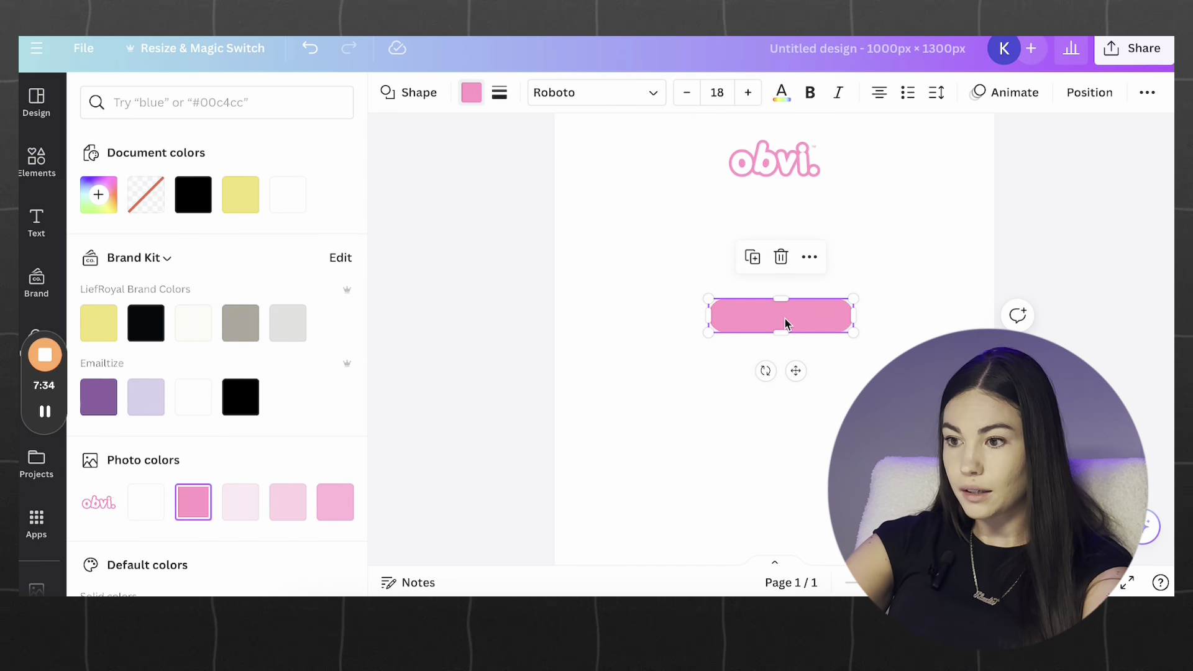
double_click(785, 320)
type("SHOP NOW")
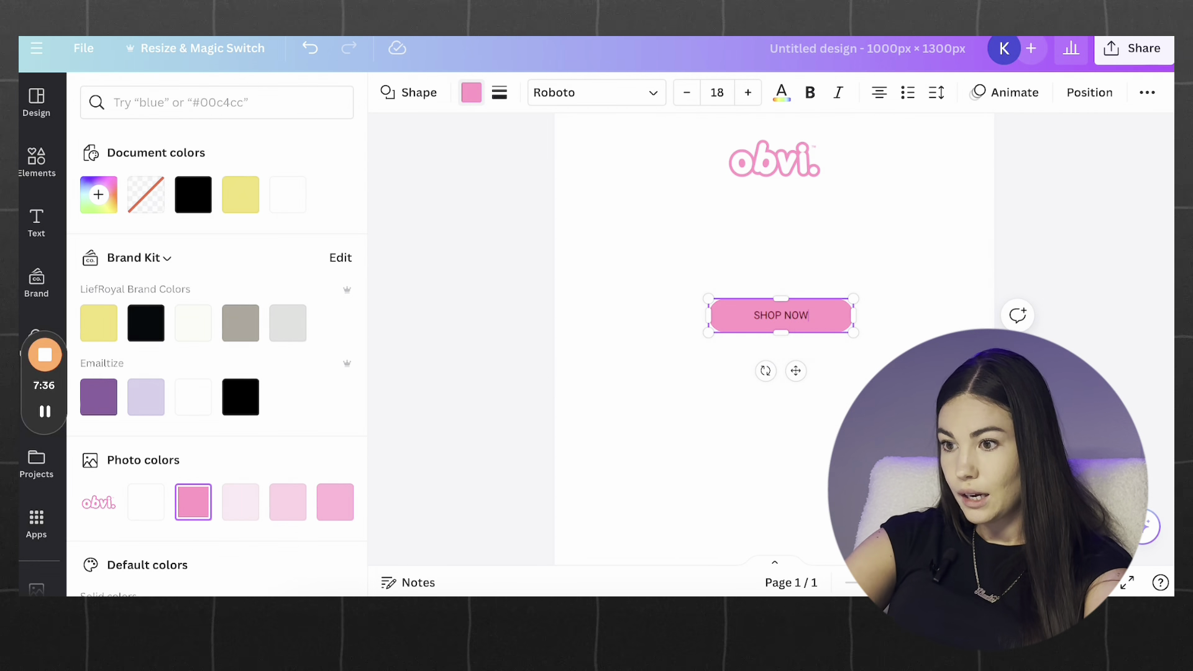
- Make the SHOP NOW button text bold and white
key("ctrl+a")
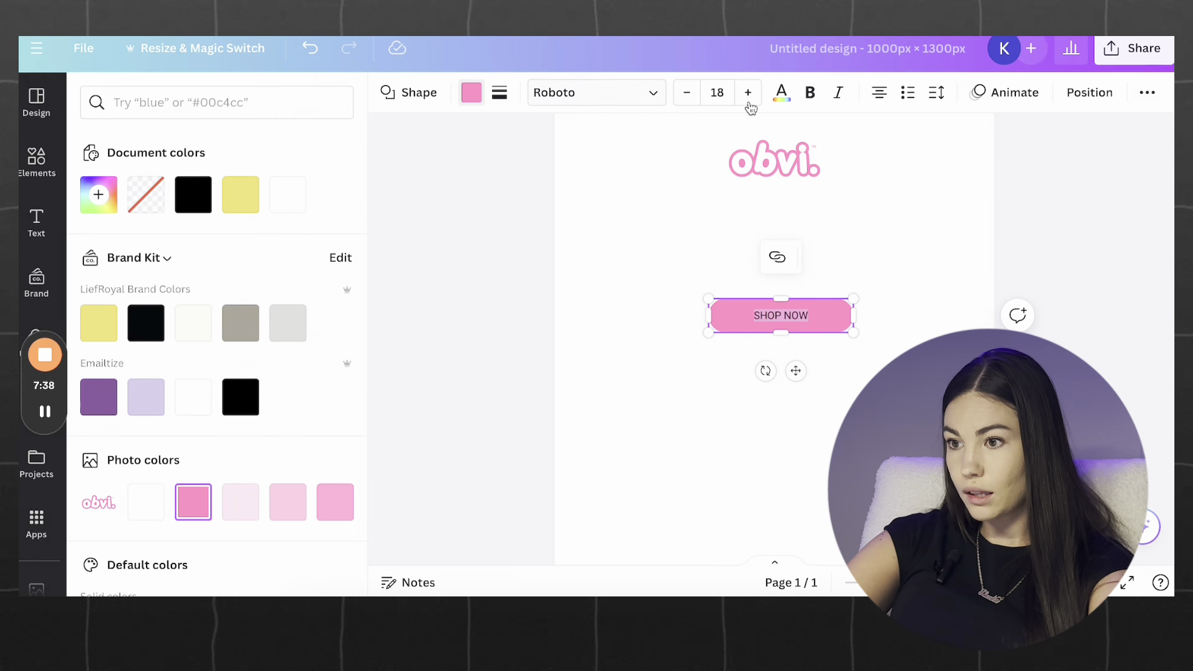
left_click(810, 92)
left_click(781, 92)
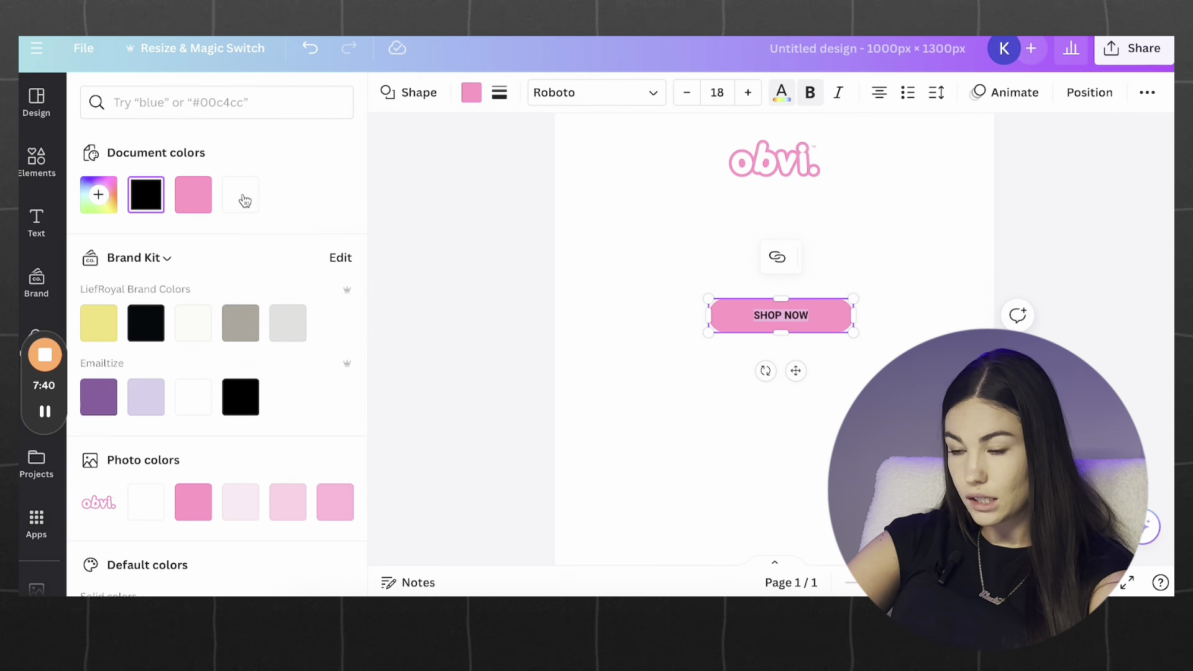
left_click(244, 199)
left_click(580, 167)
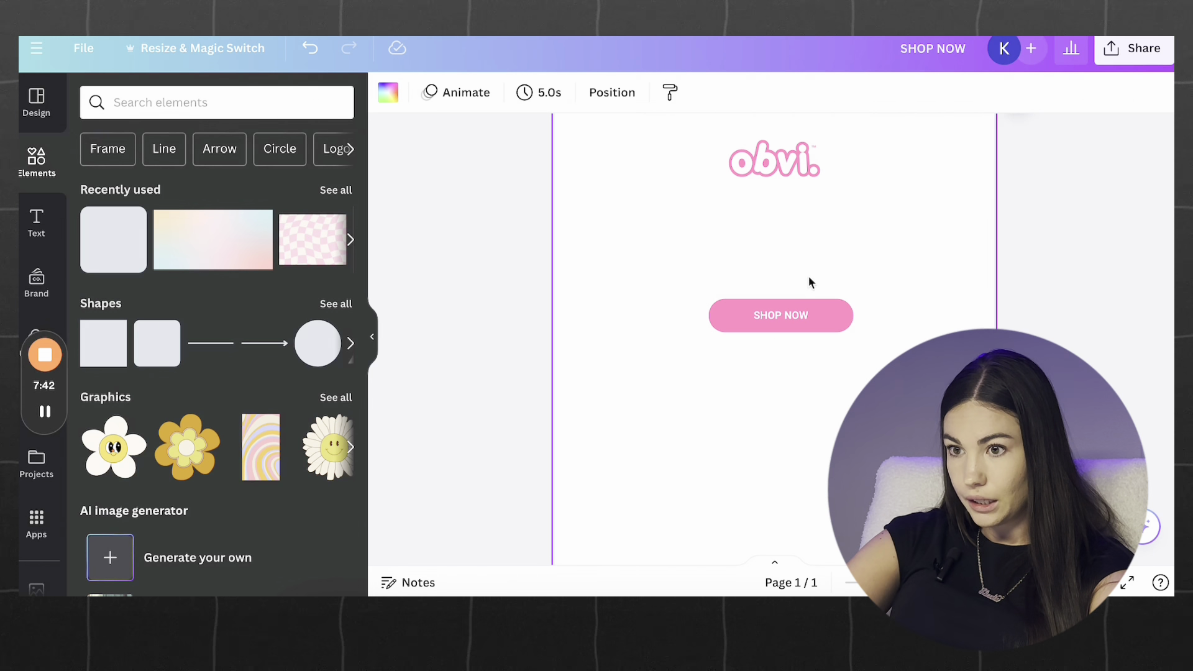
- Look through the font list for the SHOP NOW button text, including the brand kit, uploaded and popular fonts
left_click(781, 315)
left_click(556, 95)
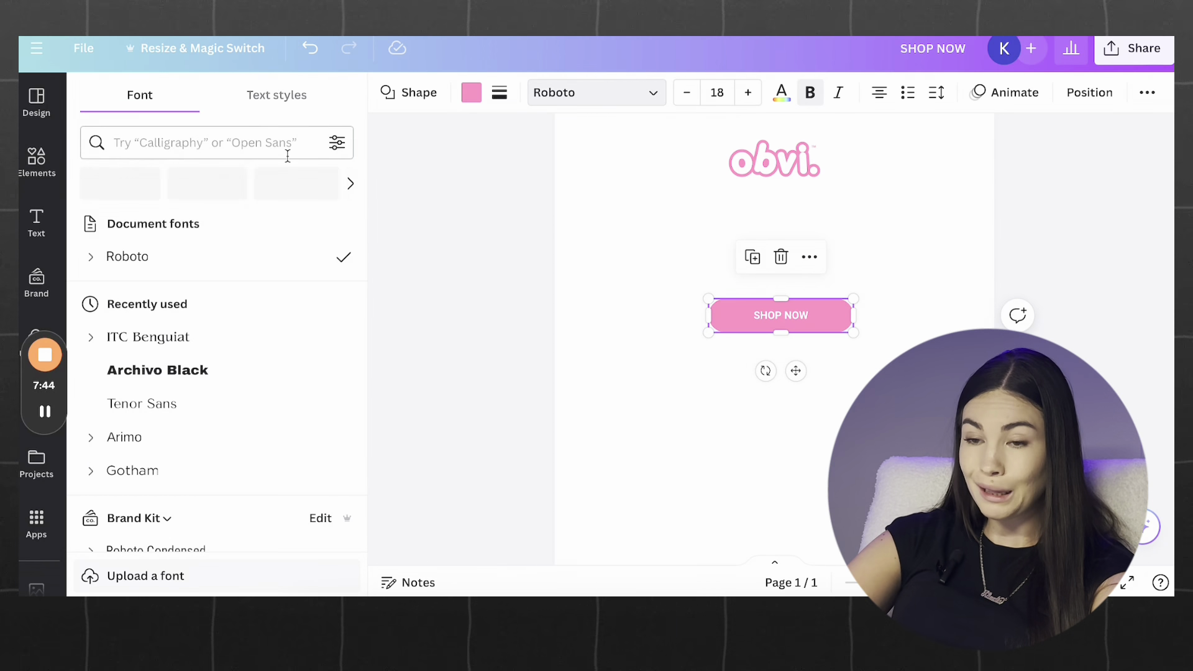
scroll(288, 357, "down", 7)
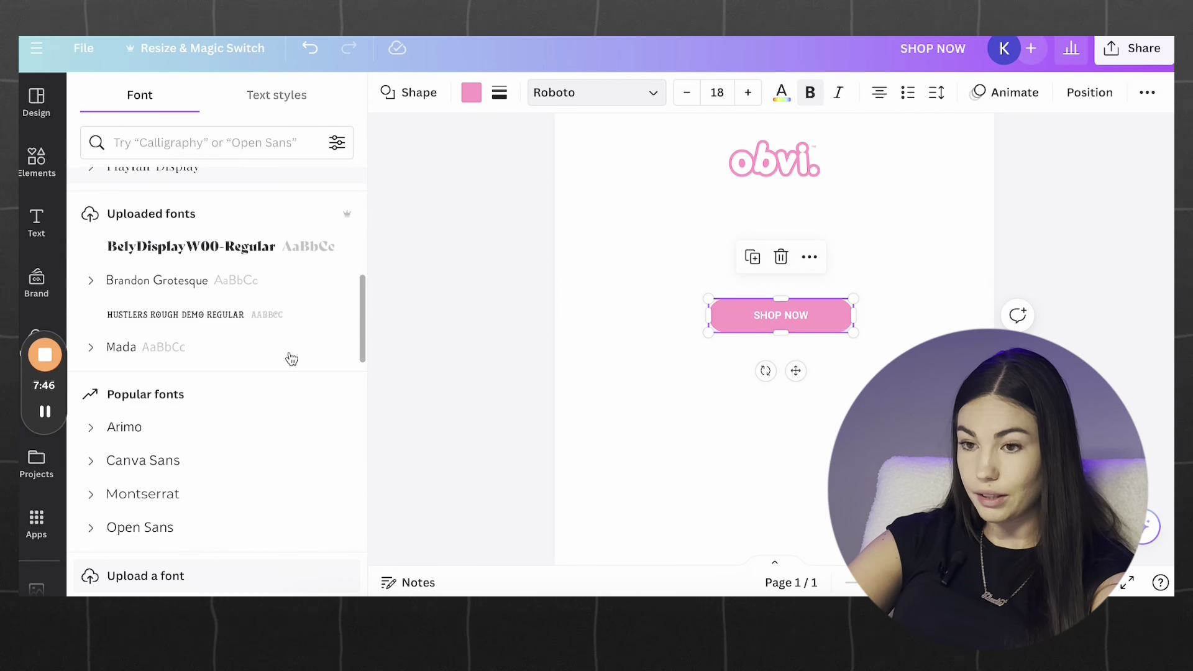
scroll(292, 359, "up", 2)
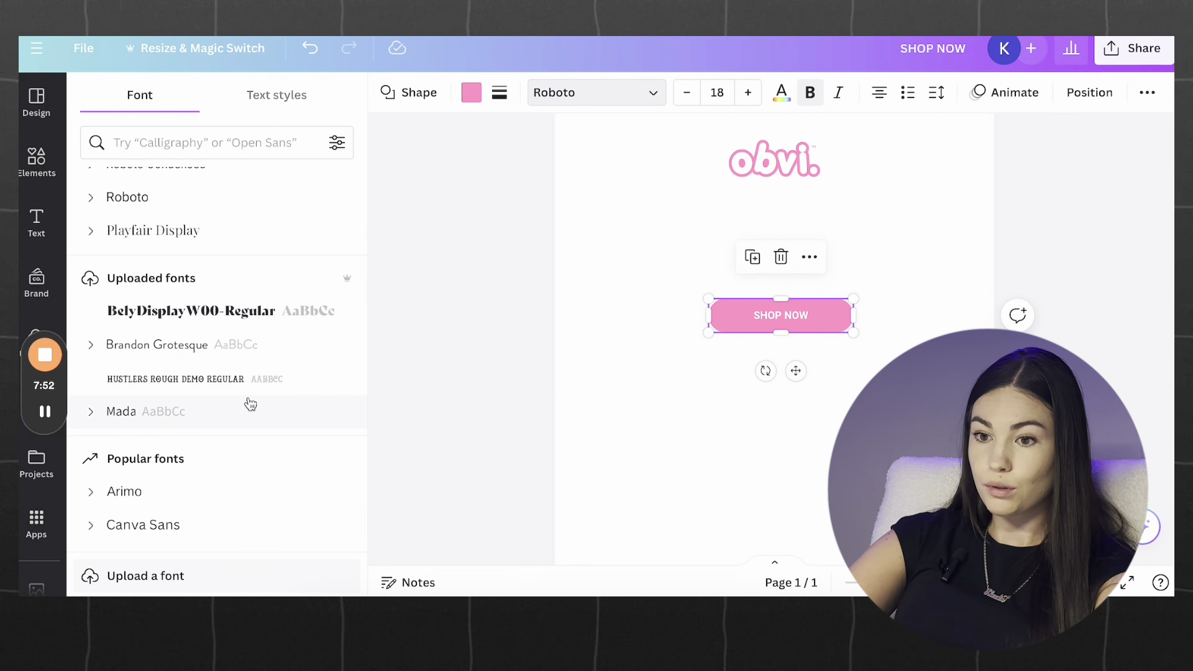
scroll(251, 404, "up", 4)
scroll(251, 404, "up", 3)
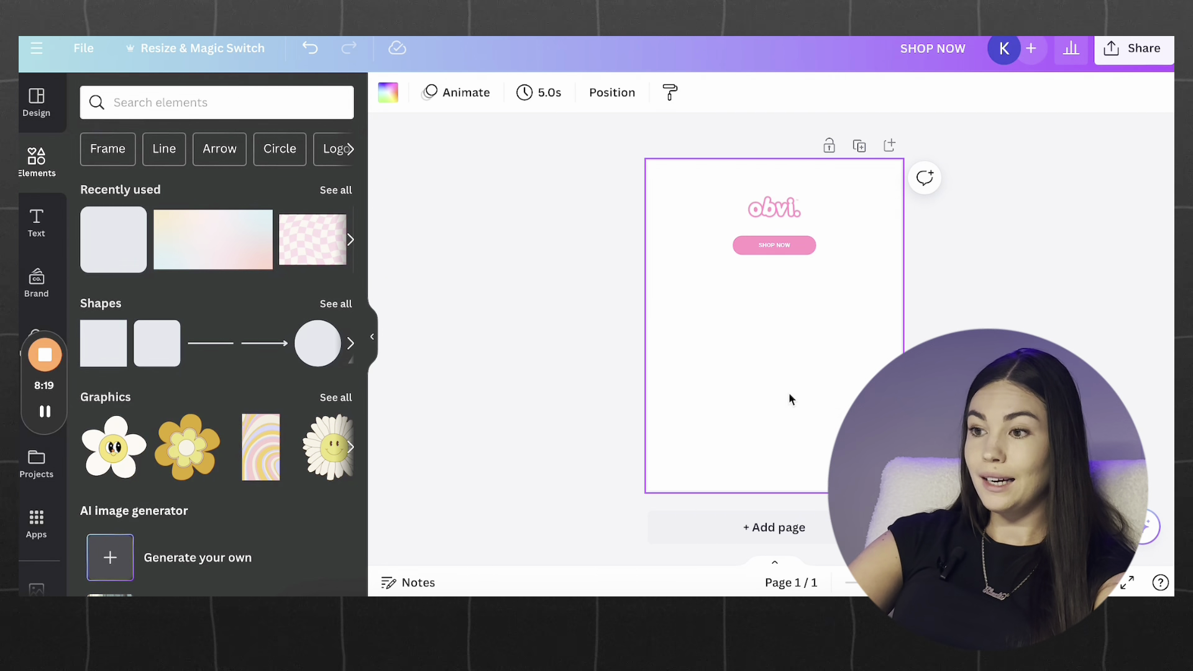
- Add a blank page after the first page and rename the design "April obvi"
left_click(889, 146)
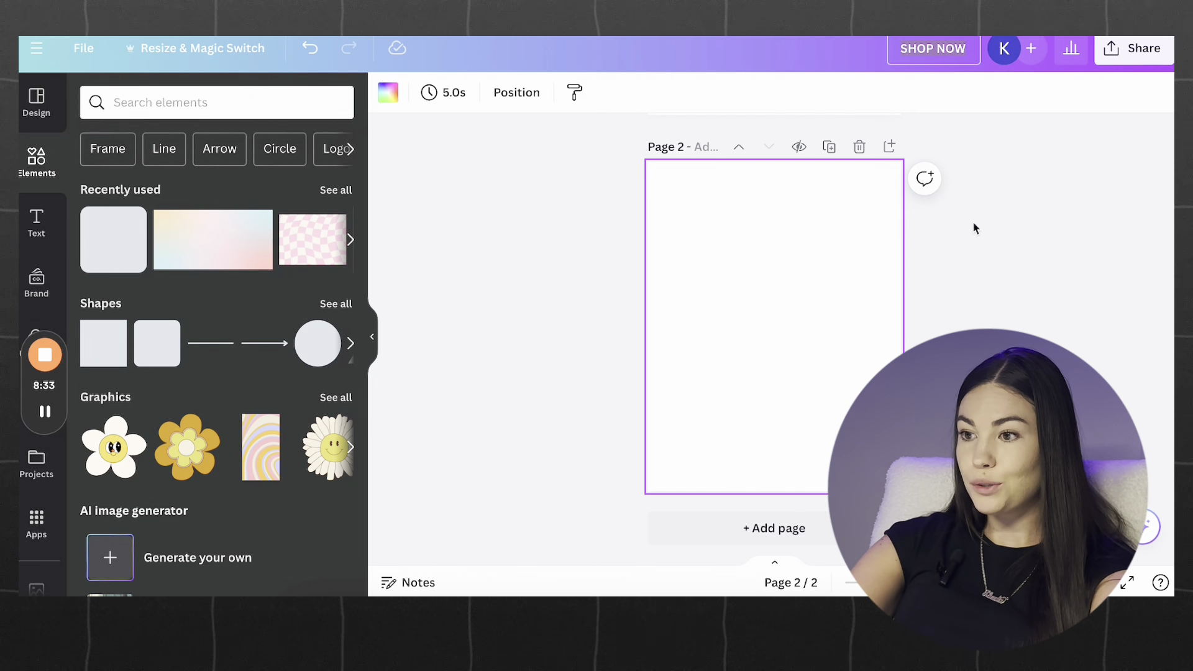
key("ctrl+a")
type("april")
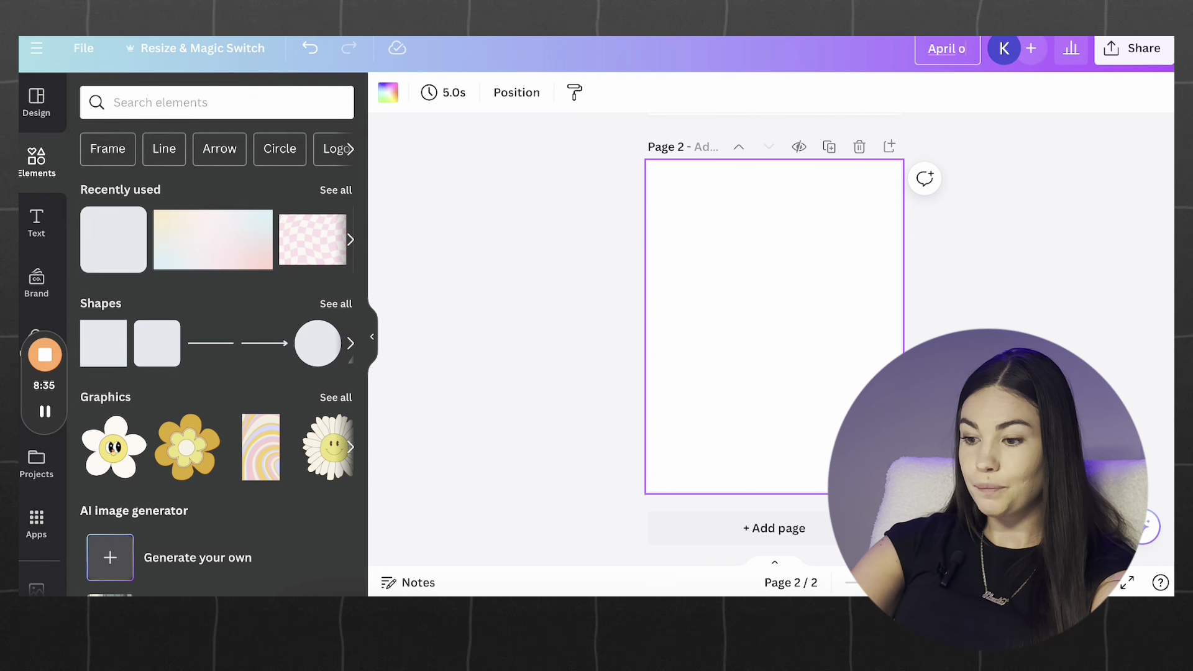
type(" obvi")
key("Return")
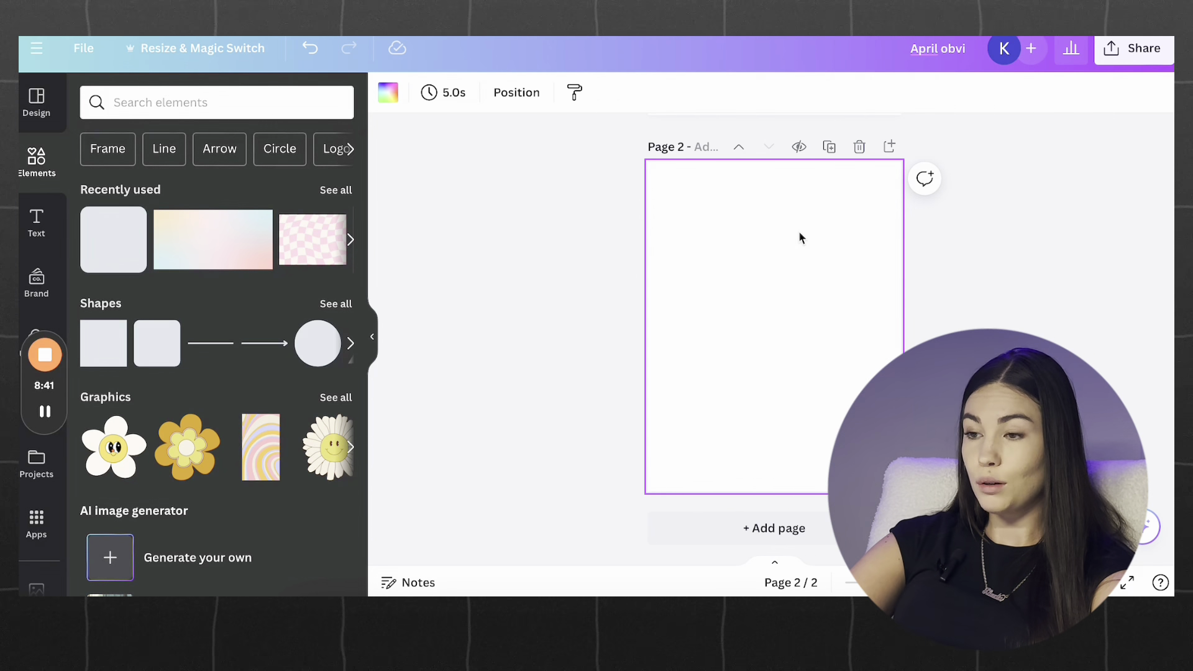
- Duplicate the blank page four times to bring the design to six pages, and return to the first page
left_click(830, 147)
left_click(829, 147)
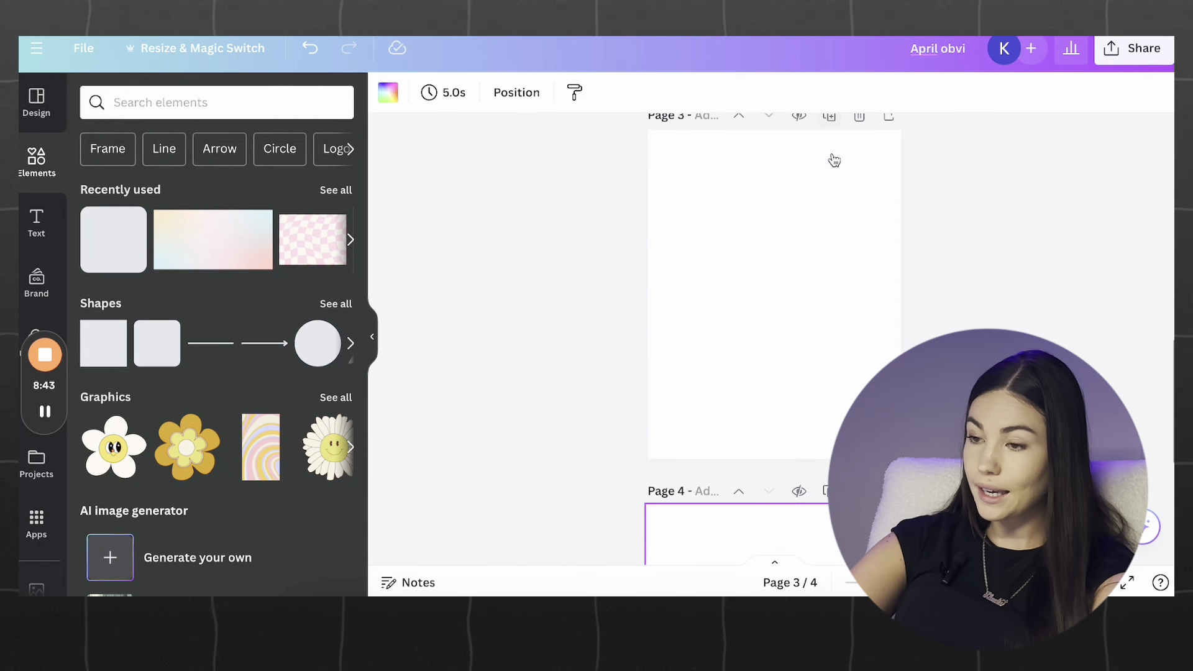
left_click(830, 148)
left_click(830, 148)
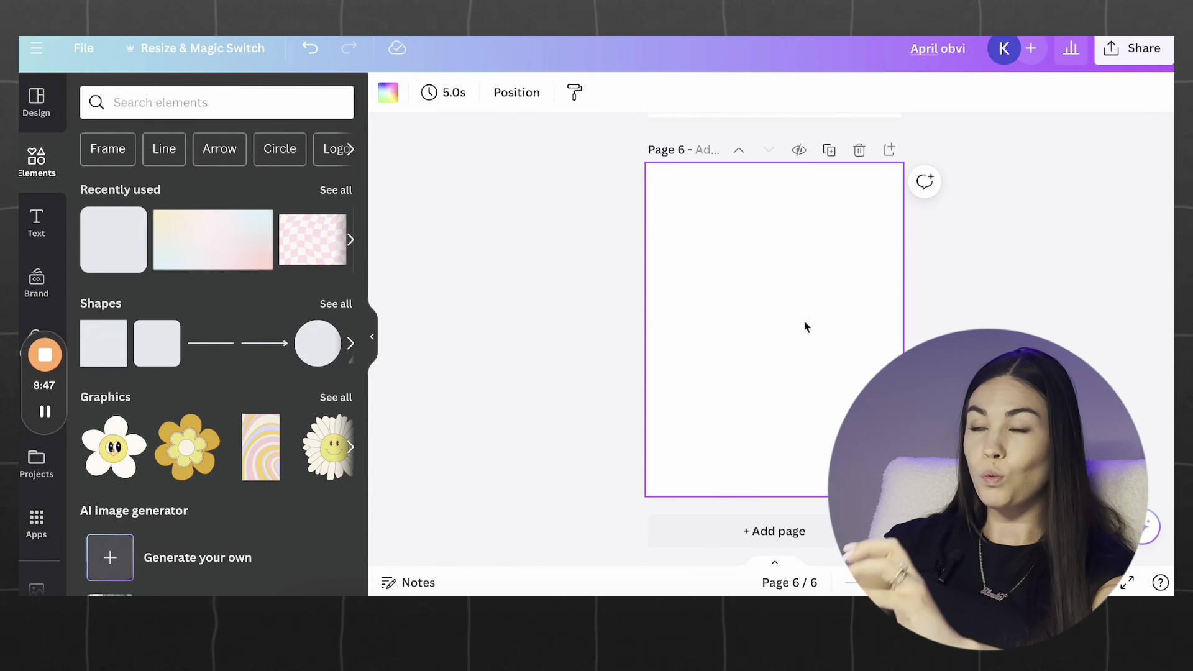
scroll(805, 324, "up", 20)
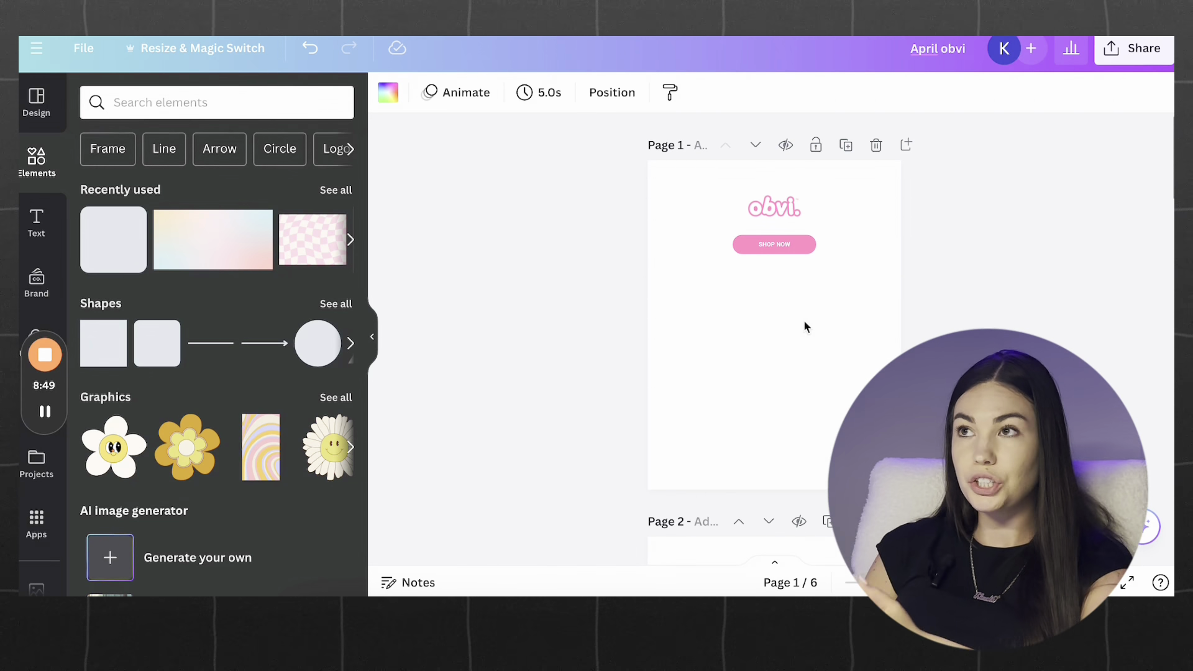